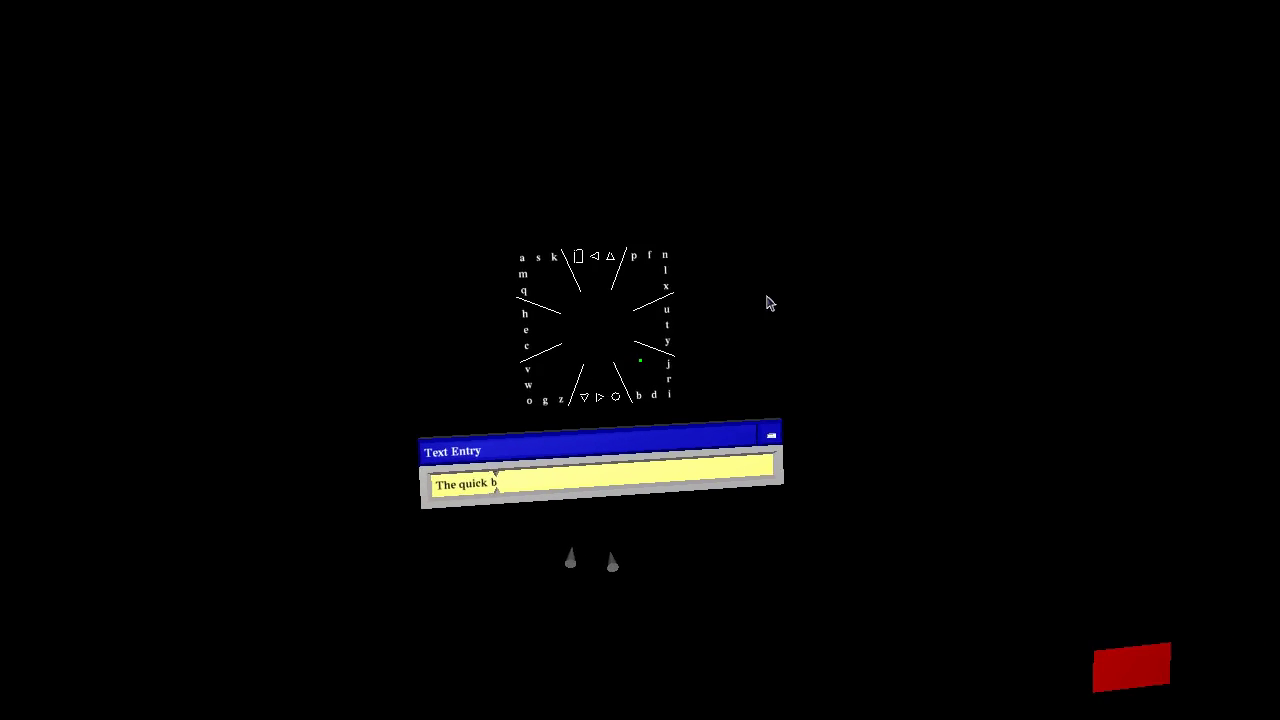
text(row)
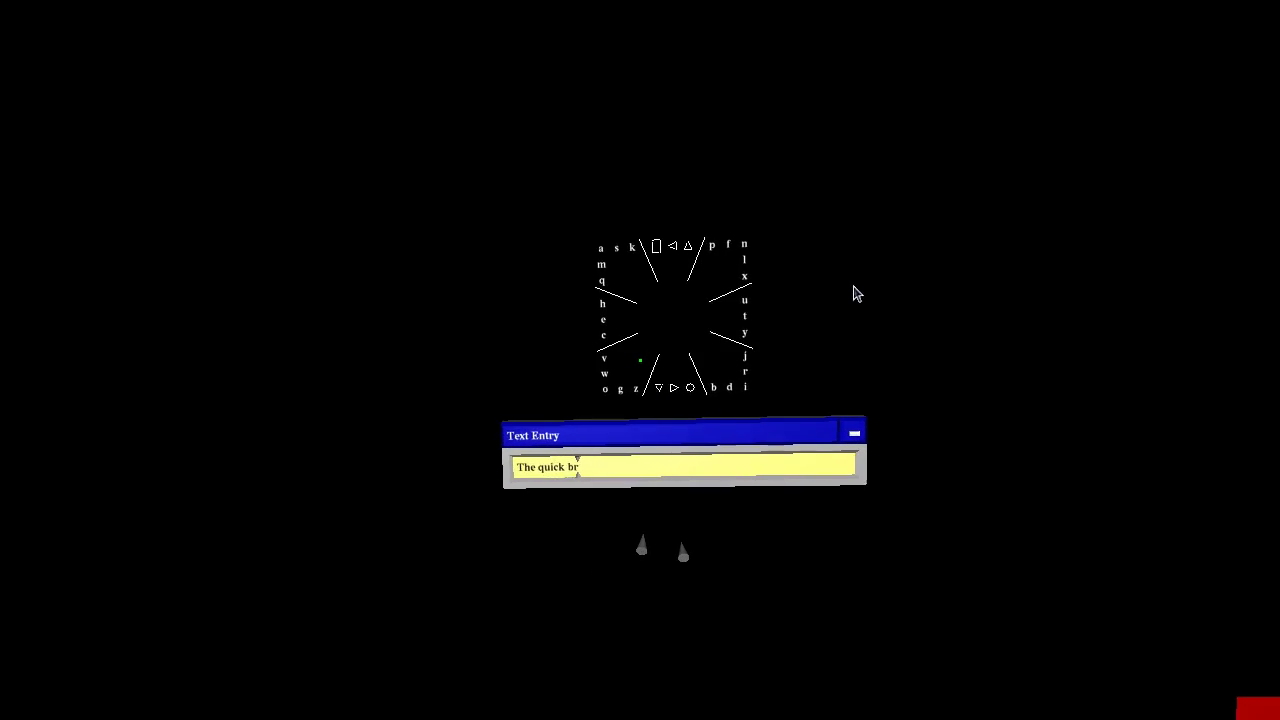